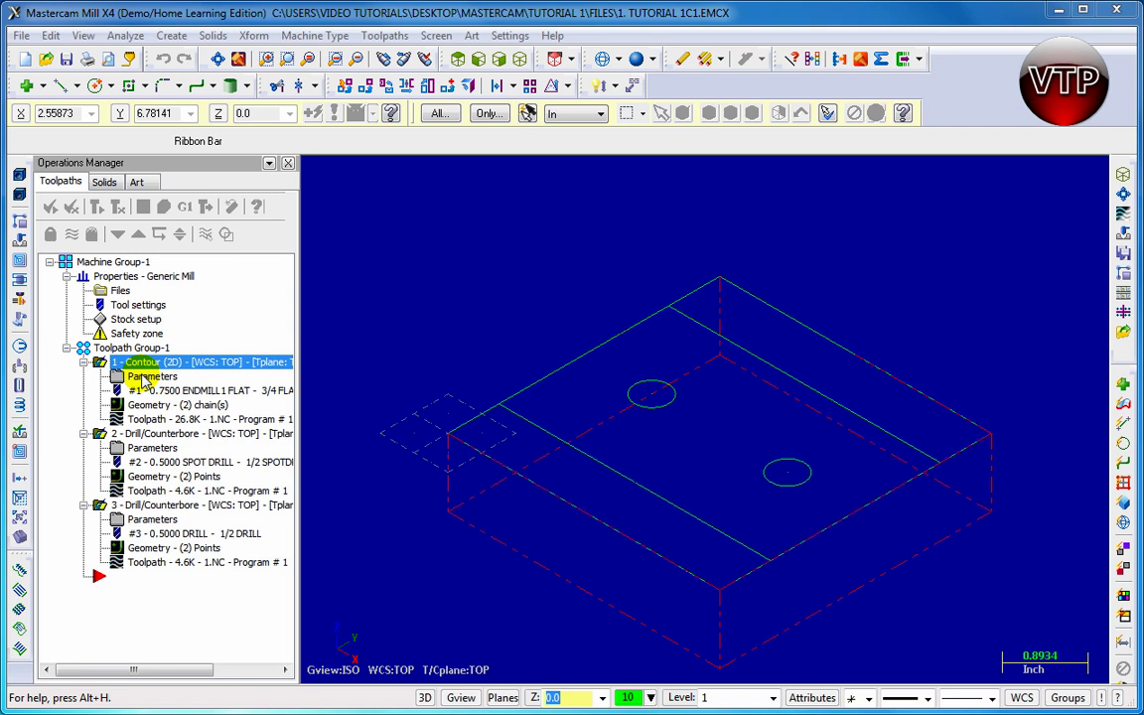
Open the machine group's properties from Tool settings in the Operations Manager
click(136, 306)
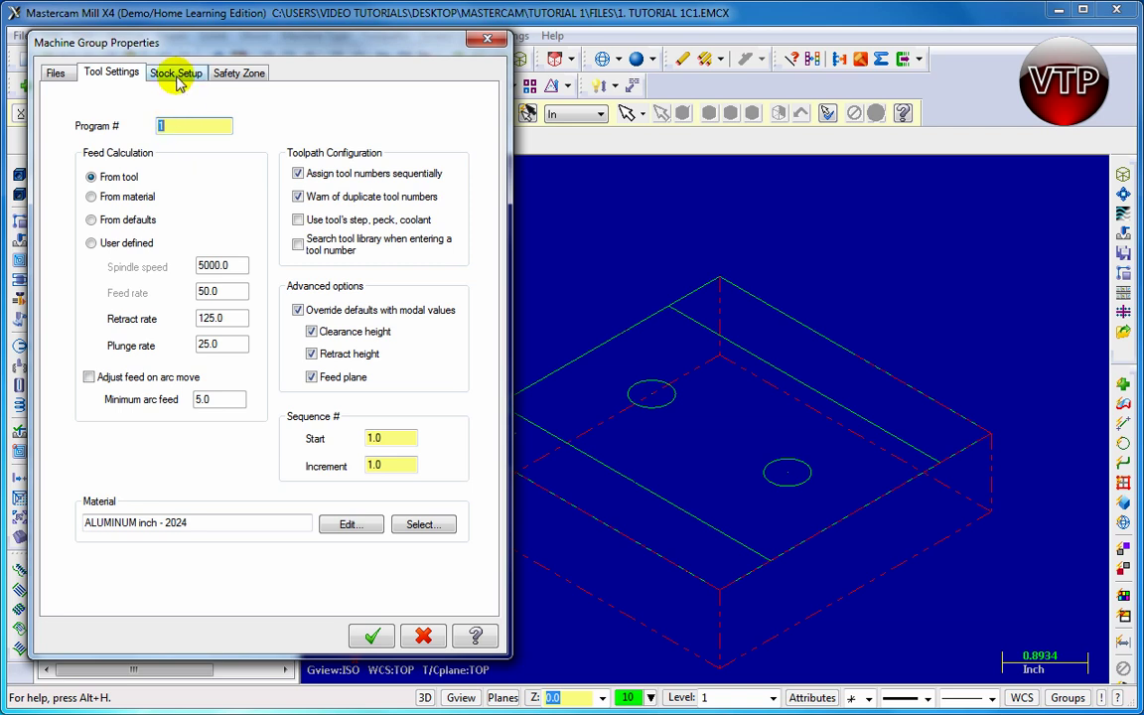
Show the Stock Setup page with the 4.0 × 4.0 × 1.0 rectangular stock
click(179, 82)
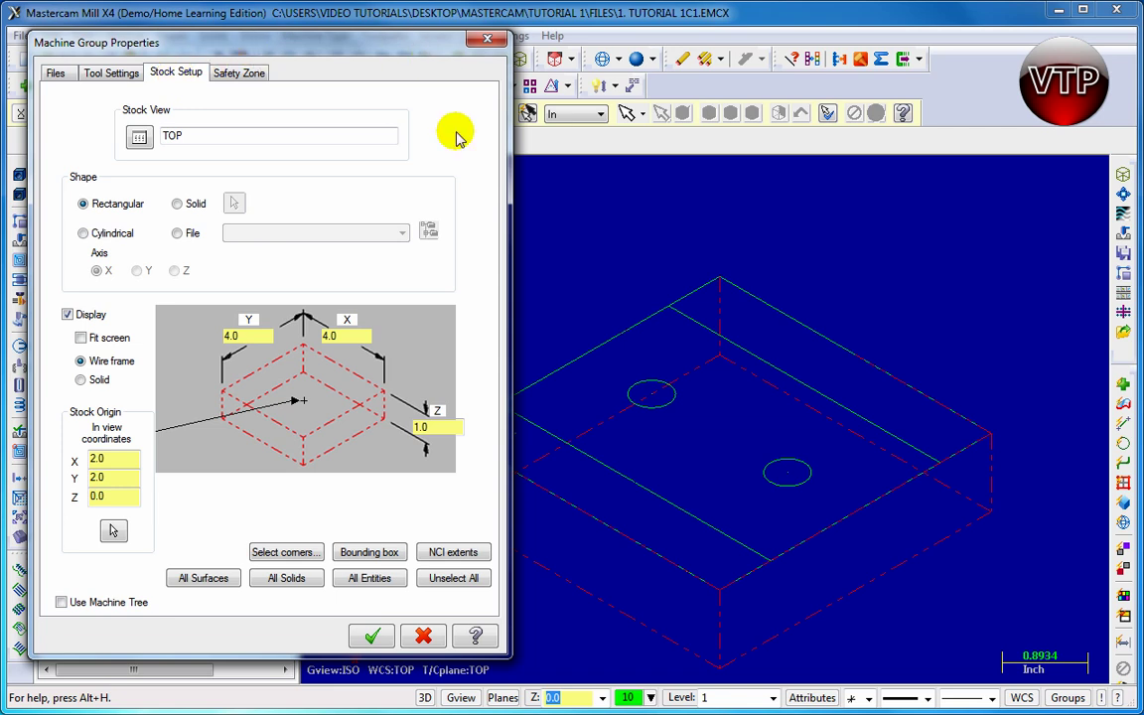
Close the machine group properties, then reopen them on the Stock Setup page
click(371, 636)
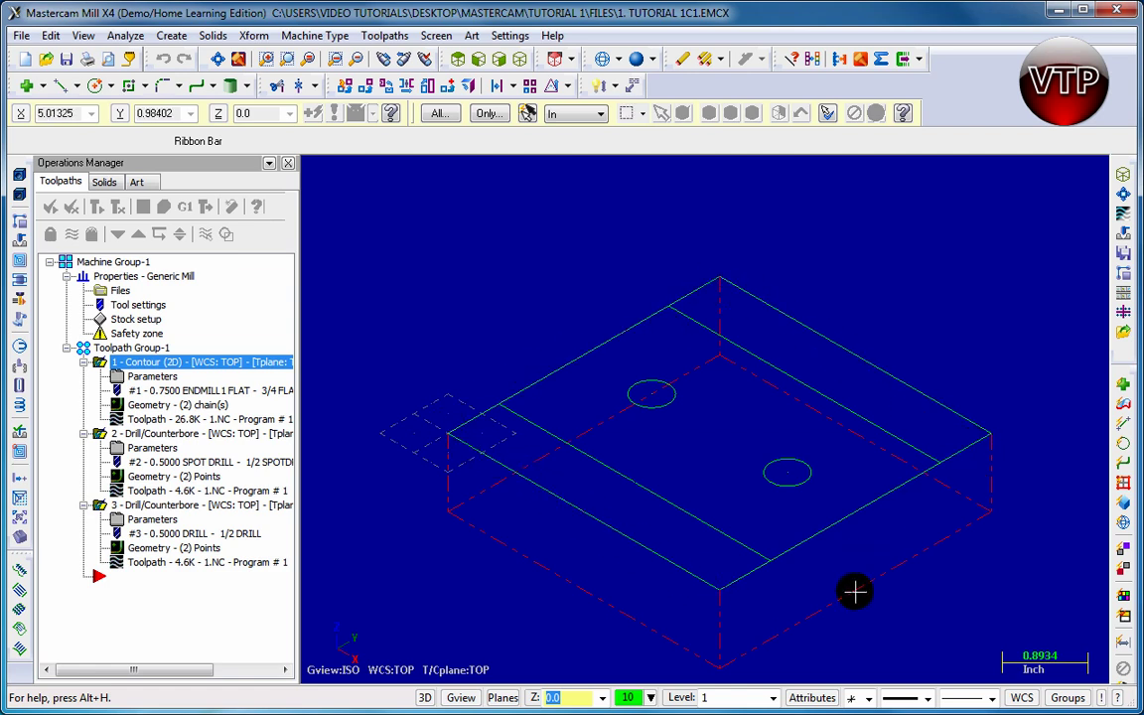
double_click(131, 303)
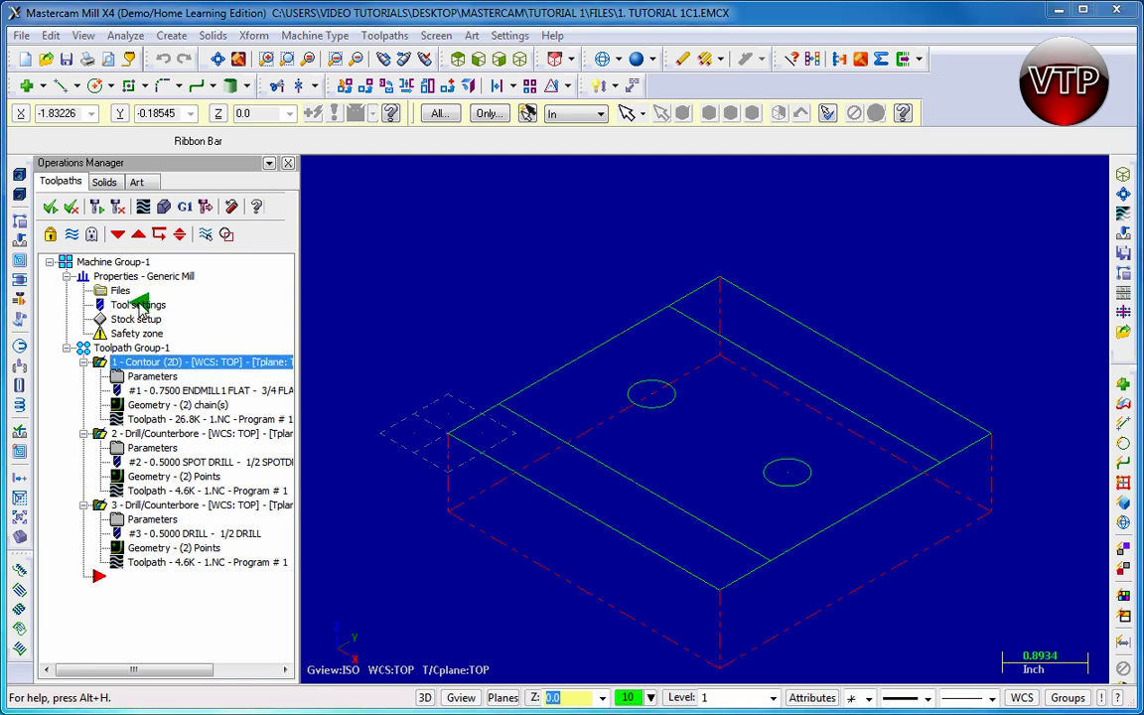
click(176, 74)
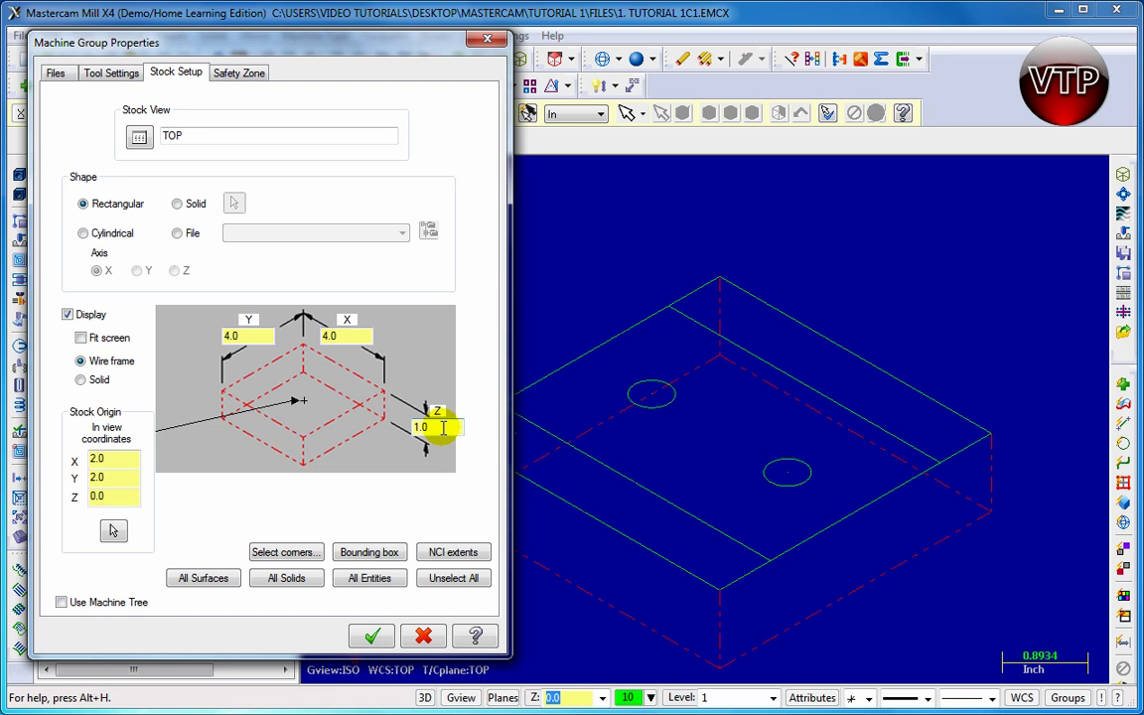
Close the machine group properties and show the Contour's Tool page with the 3/4 FLAT ENDMILL
click(372, 635)
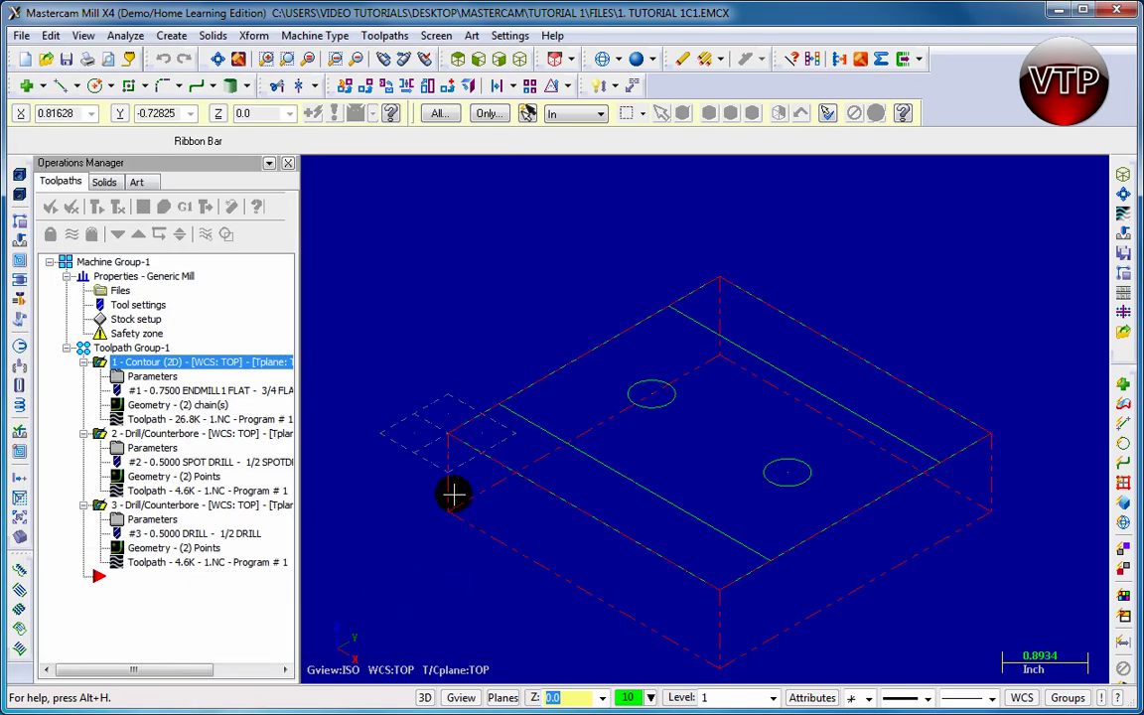
click(151, 379)
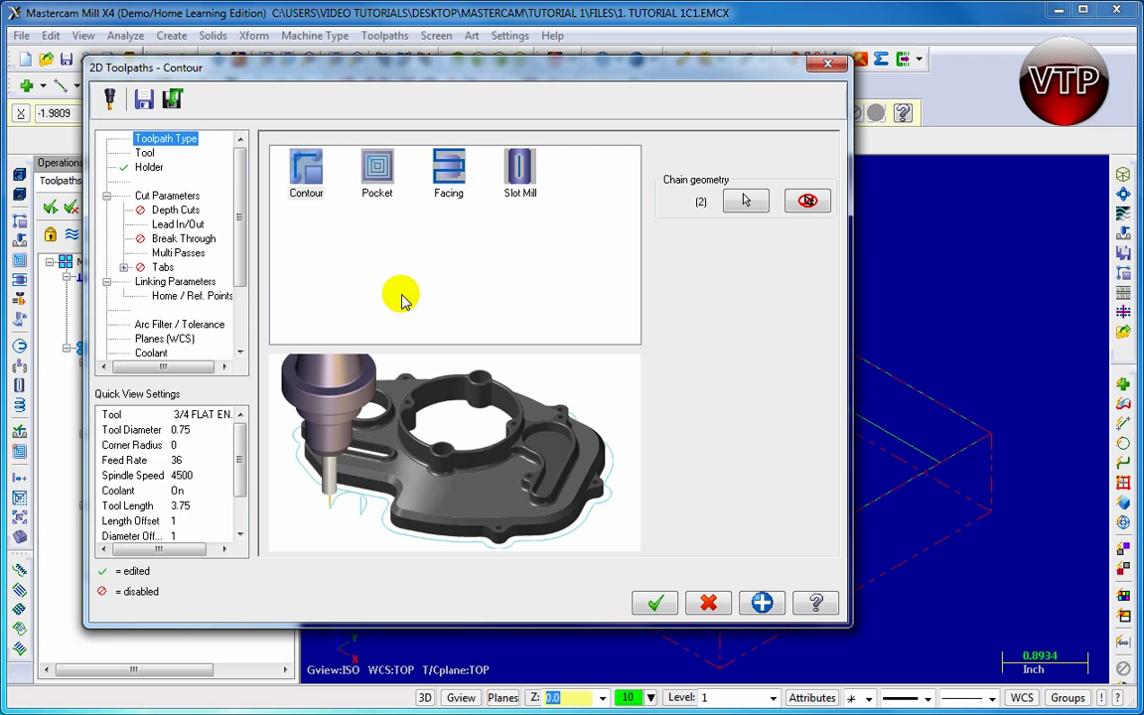
click(146, 154)
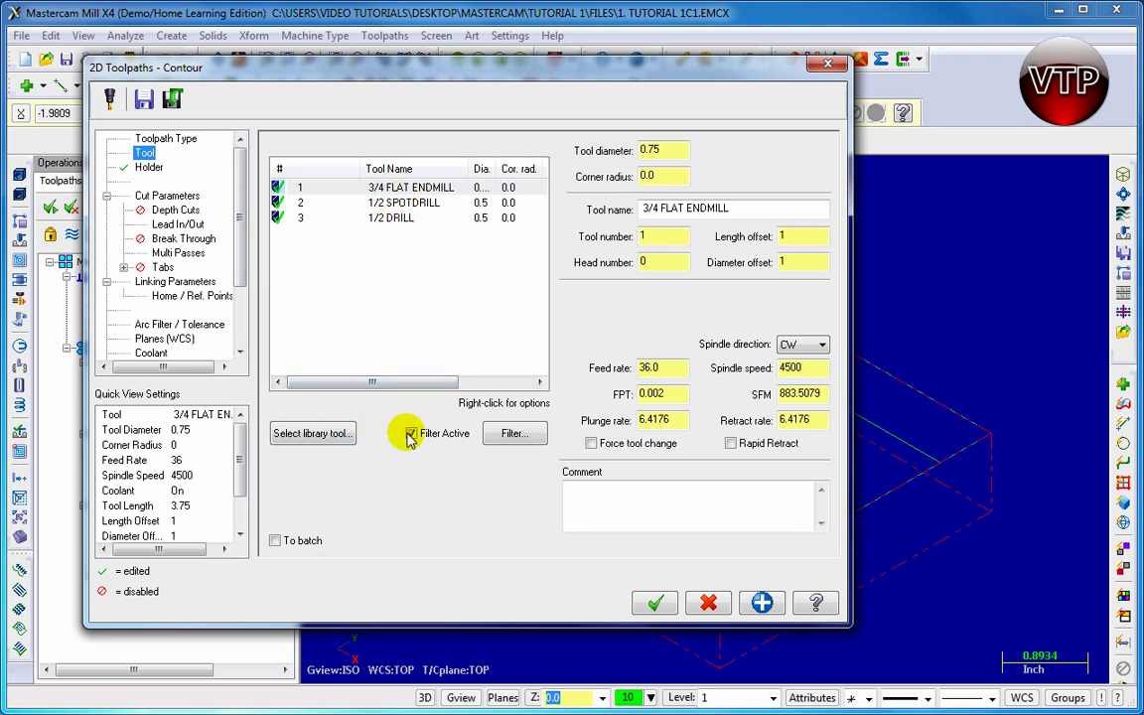
Set the tool list filter to Endmill1 Flat type with diameter Equal 0.75
click(513, 436)
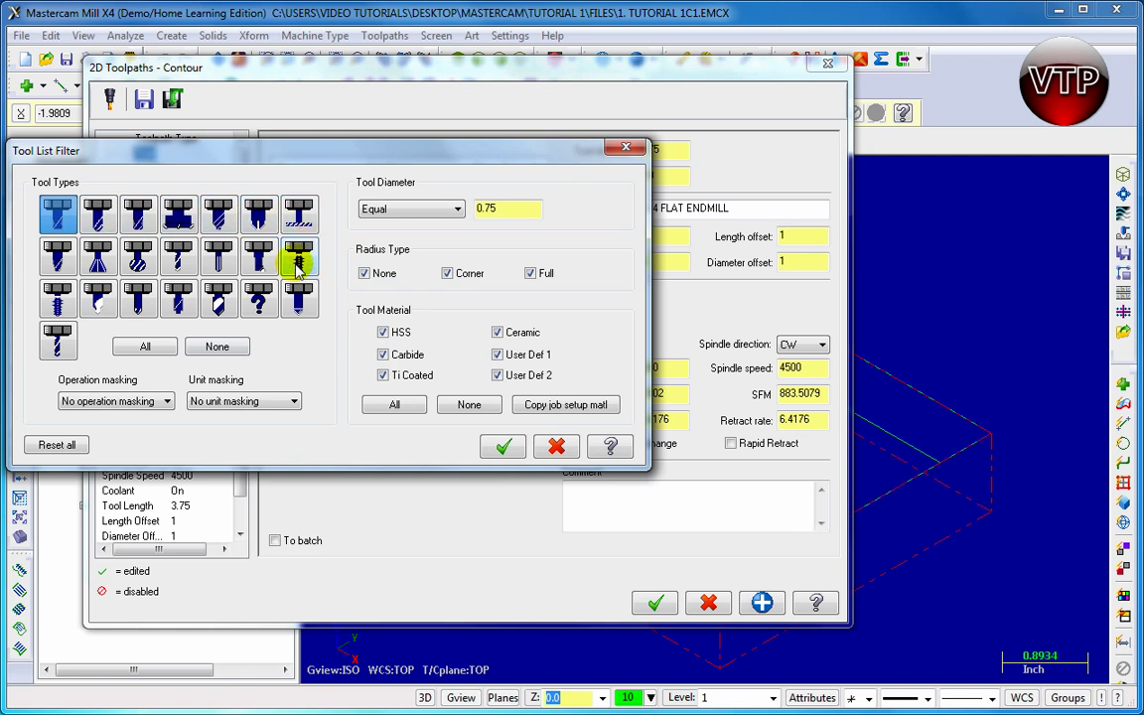
click(97, 211)
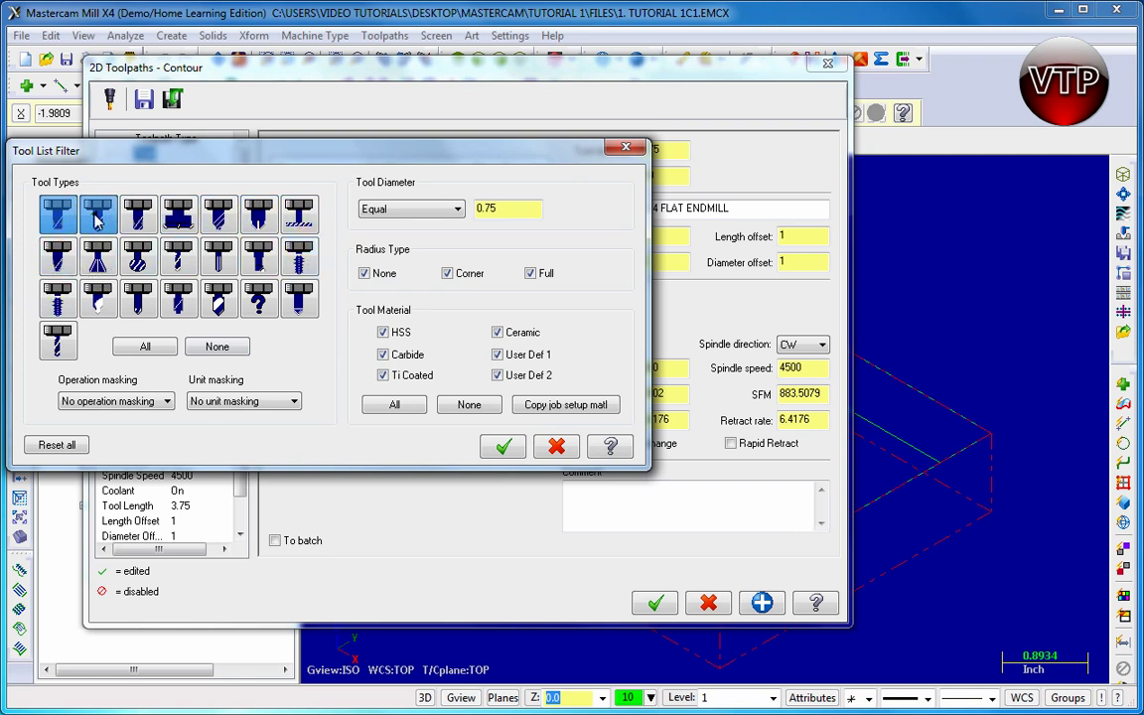
click(141, 218)
click(181, 218)
click(184, 216)
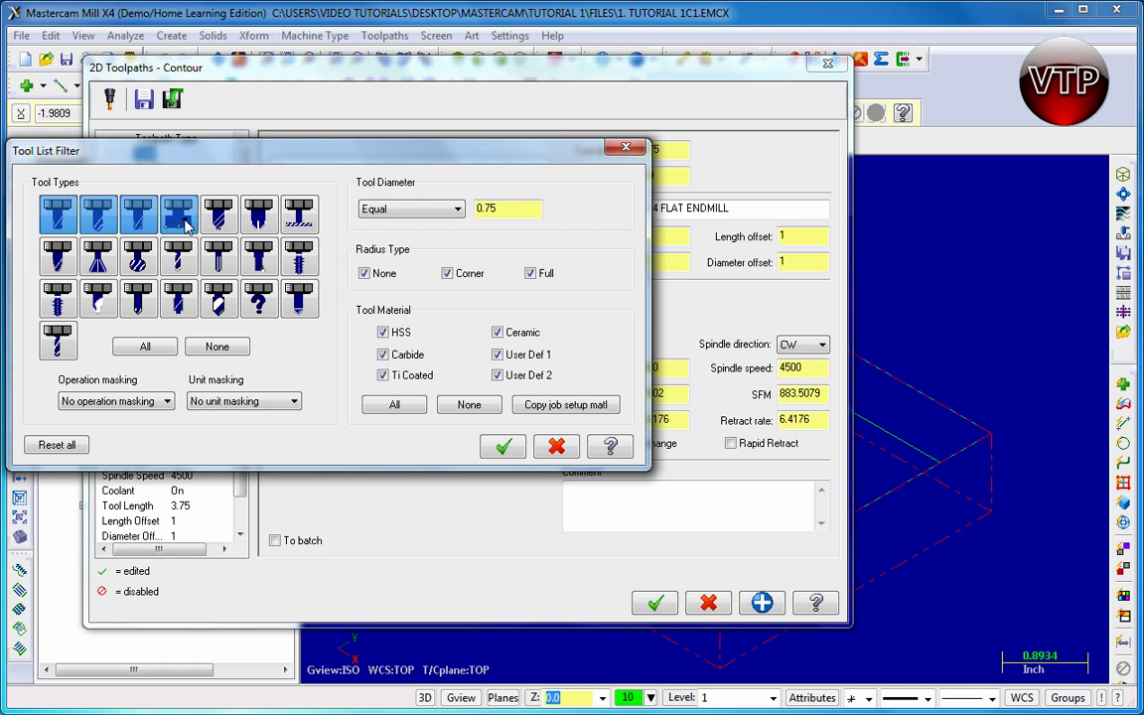
click(139, 215)
click(102, 217)
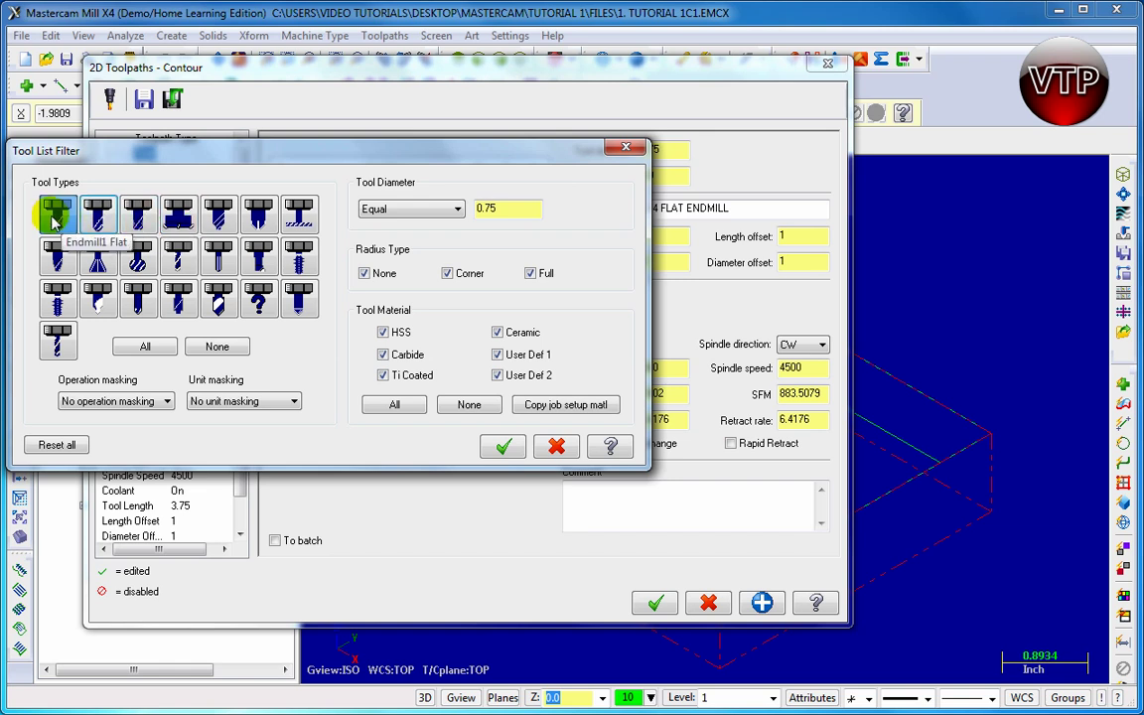
click(407, 207)
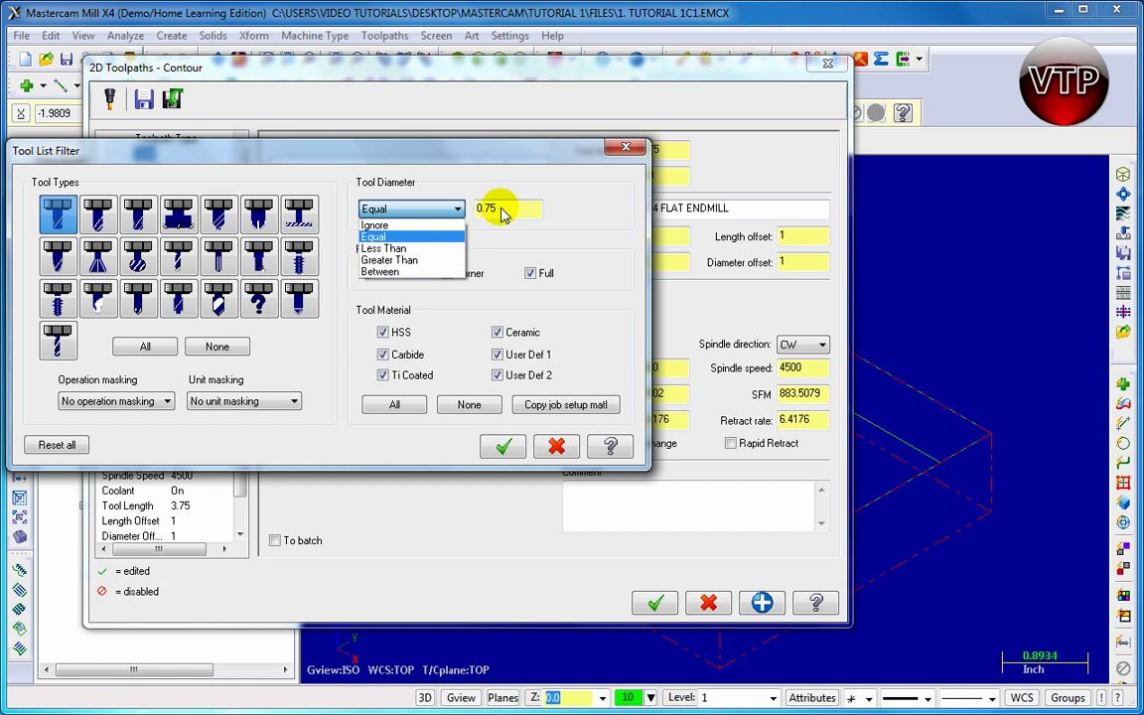
click(407, 237)
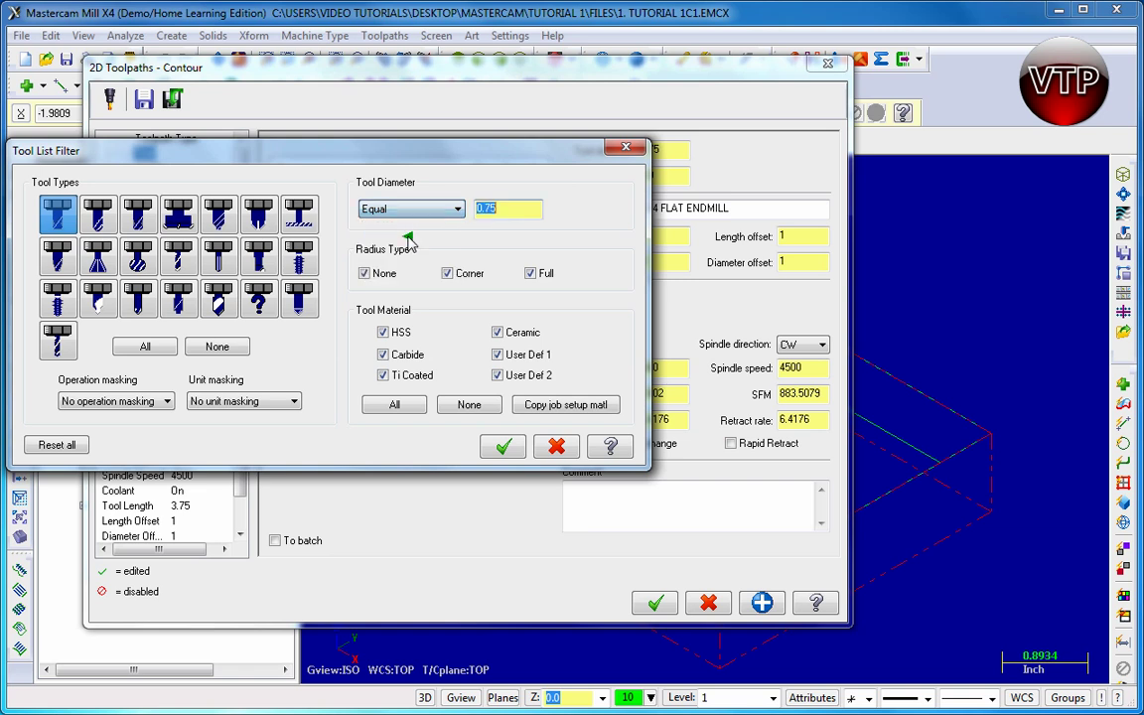
double_click(506, 210)
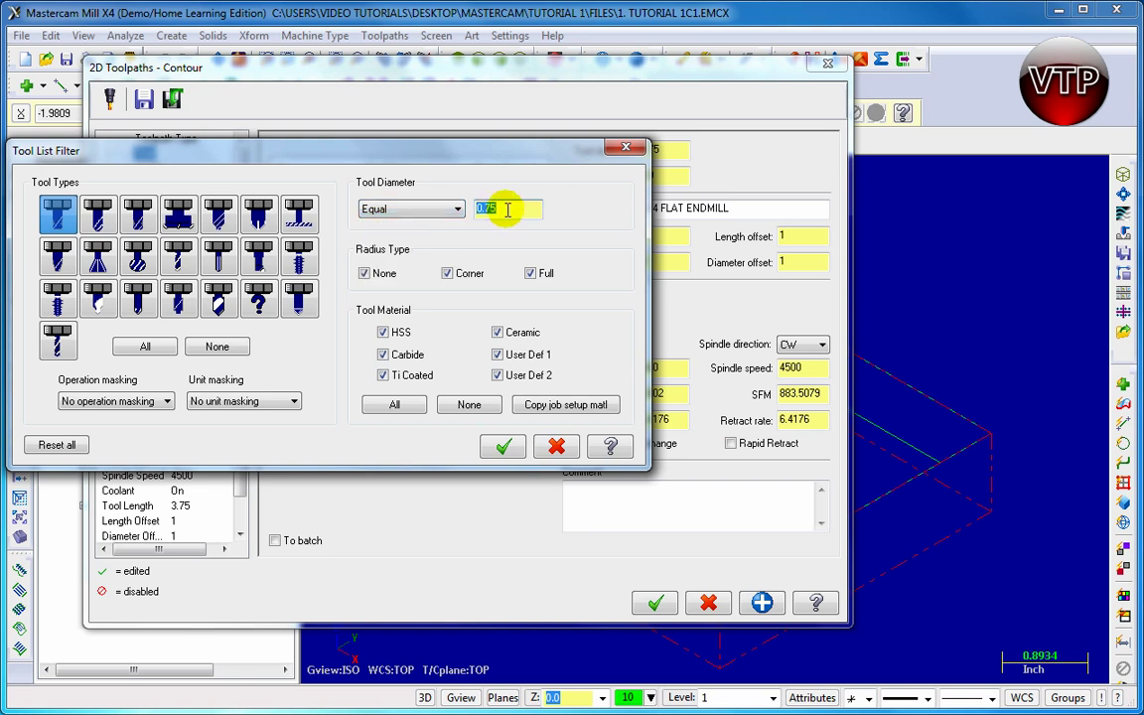
click(59, 220)
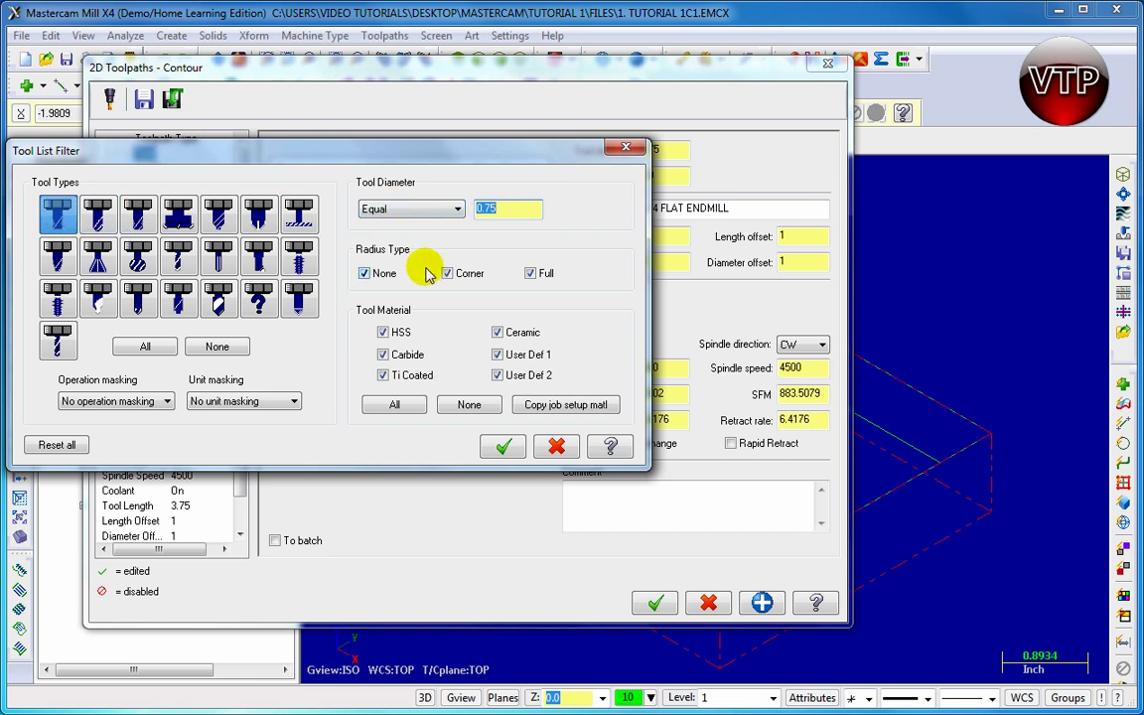
Apply the filter and pick tool #241, the 3/4 FLAT ENDMILL, from MILL_INCH.TOOLS
click(501, 445)
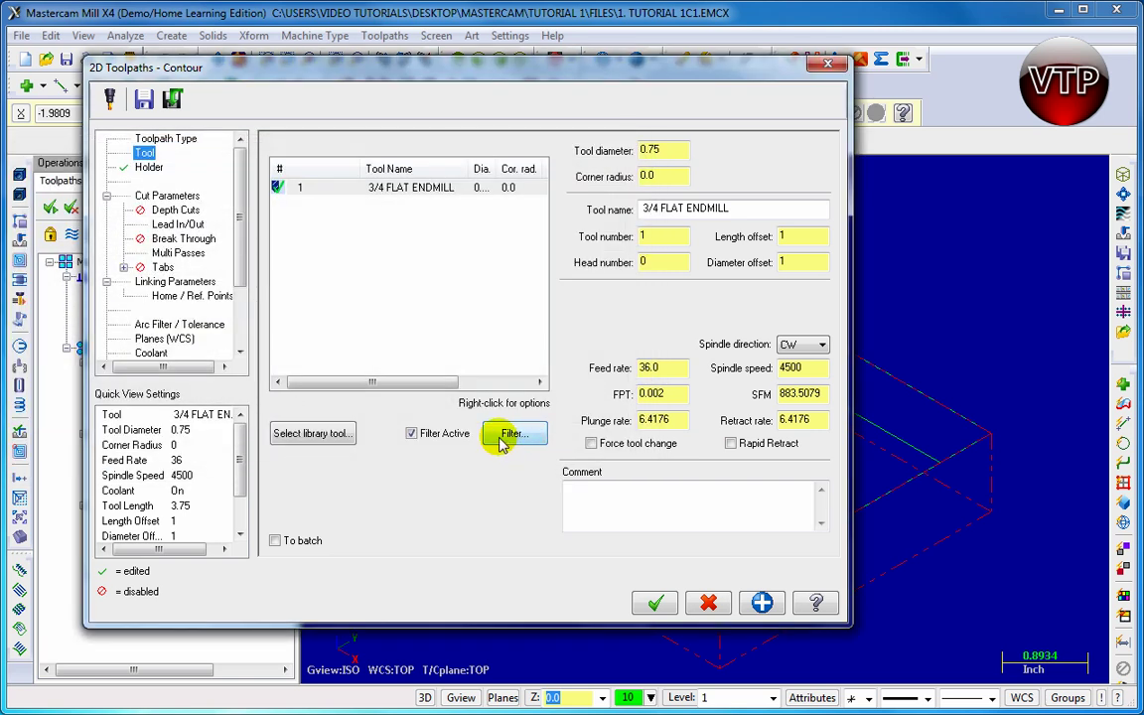
click(295, 433)
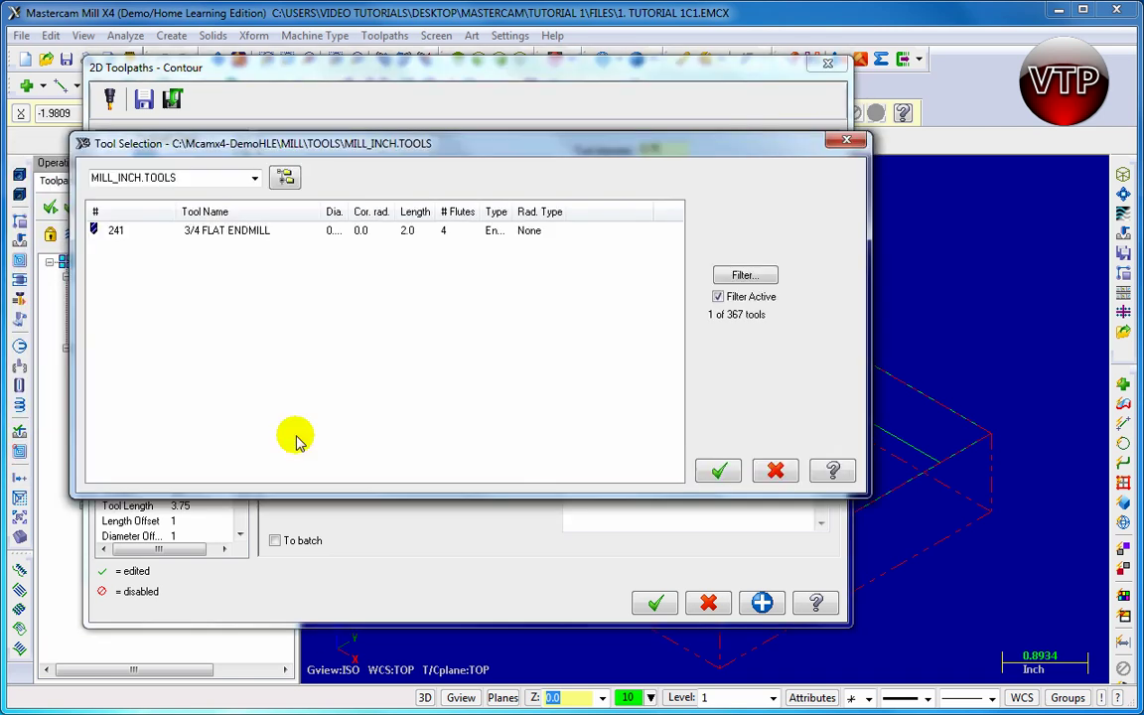
click(247, 235)
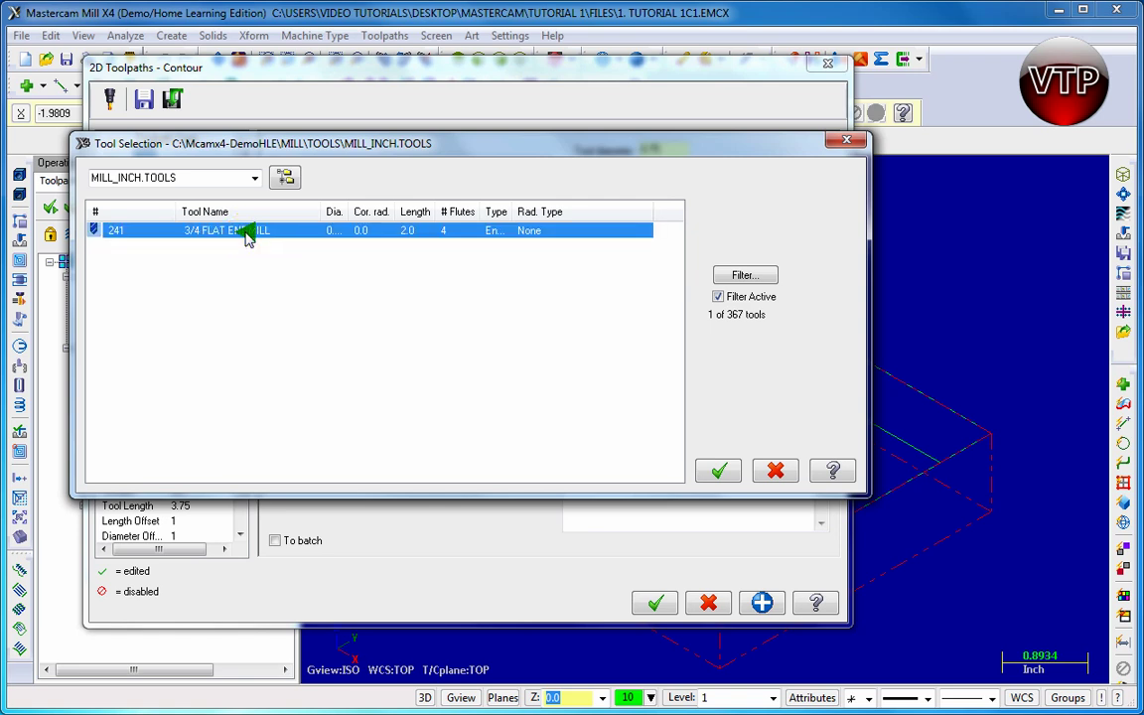
Accept the endmill and assign holder B3C5-0016 from the BT35.HOLDERS library after previewing others
click(775, 473)
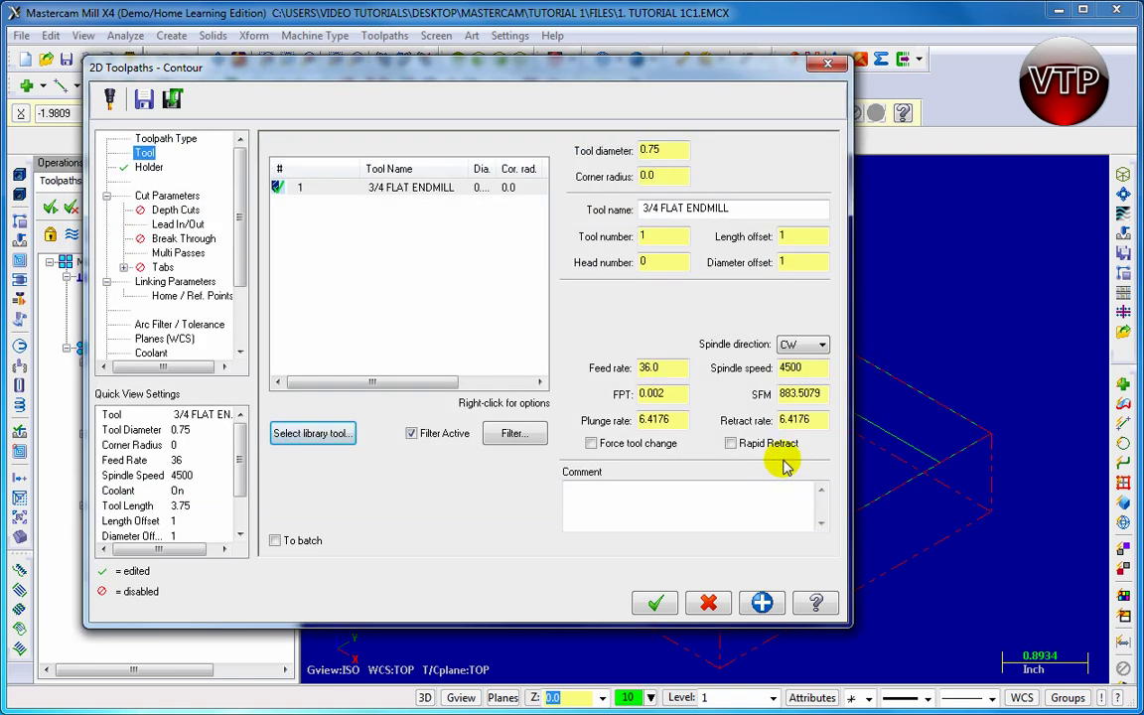
click(149, 167)
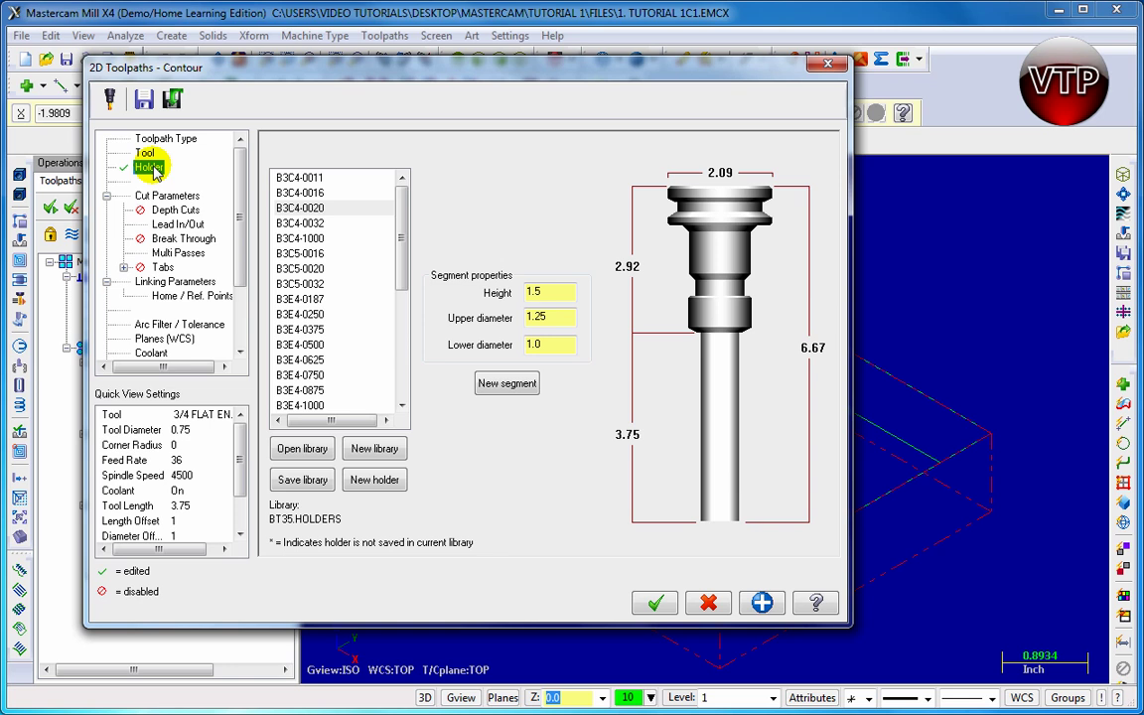
click(311, 239)
click(312, 253)
click(312, 284)
click(312, 328)
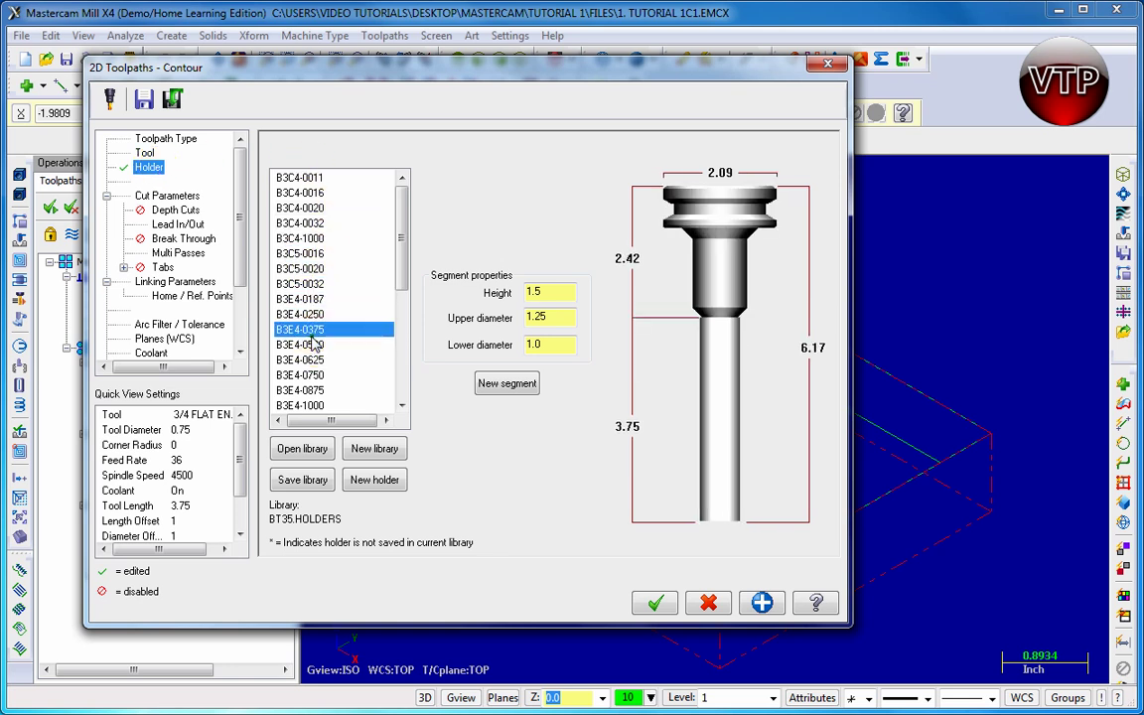
click(301, 253)
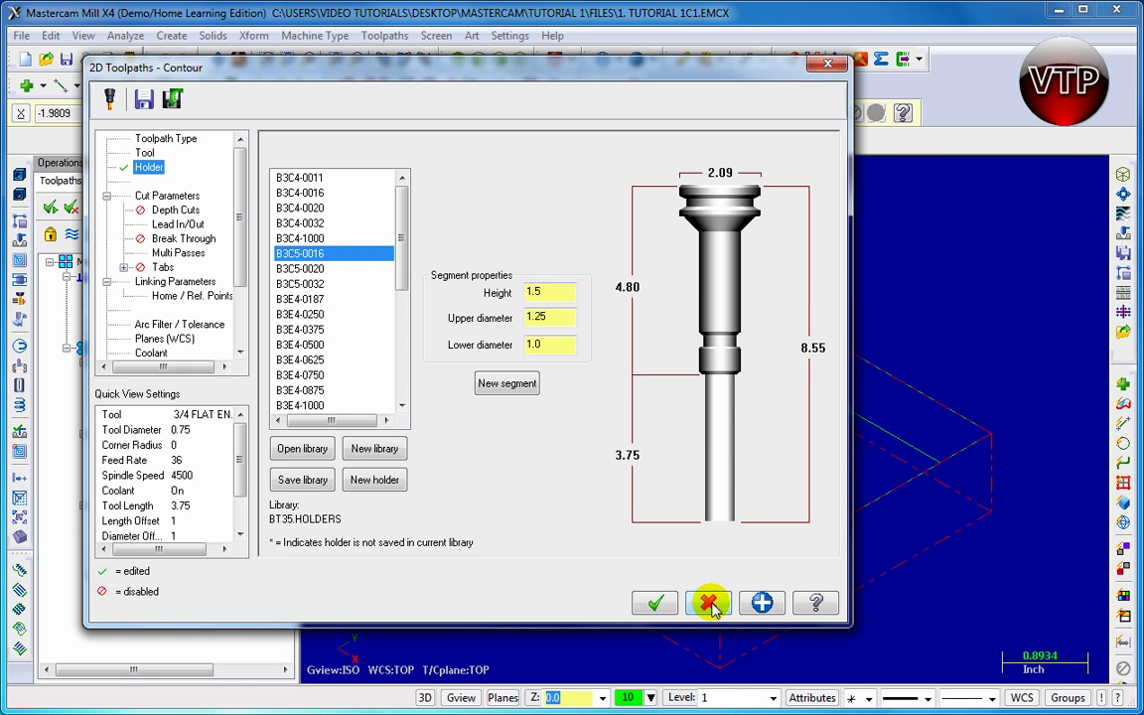
On Cut Parameters, try Left and Center, keeping compensation direction Right and tip comp Tip
click(174, 196)
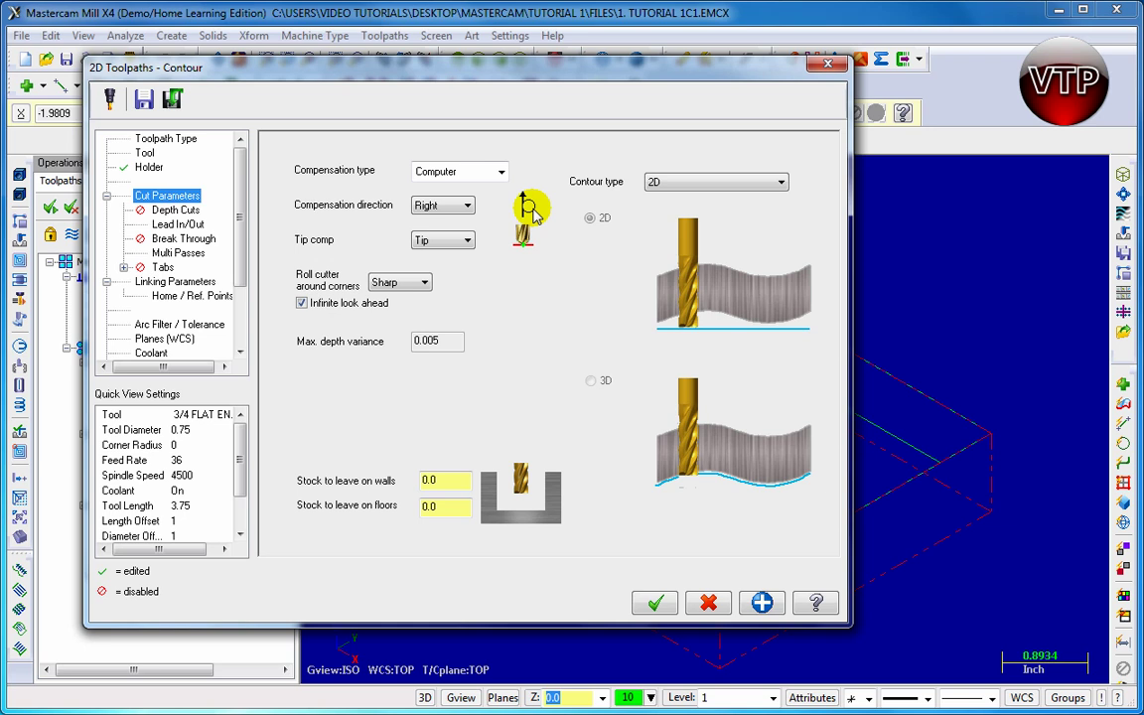
click(463, 206)
click(437, 219)
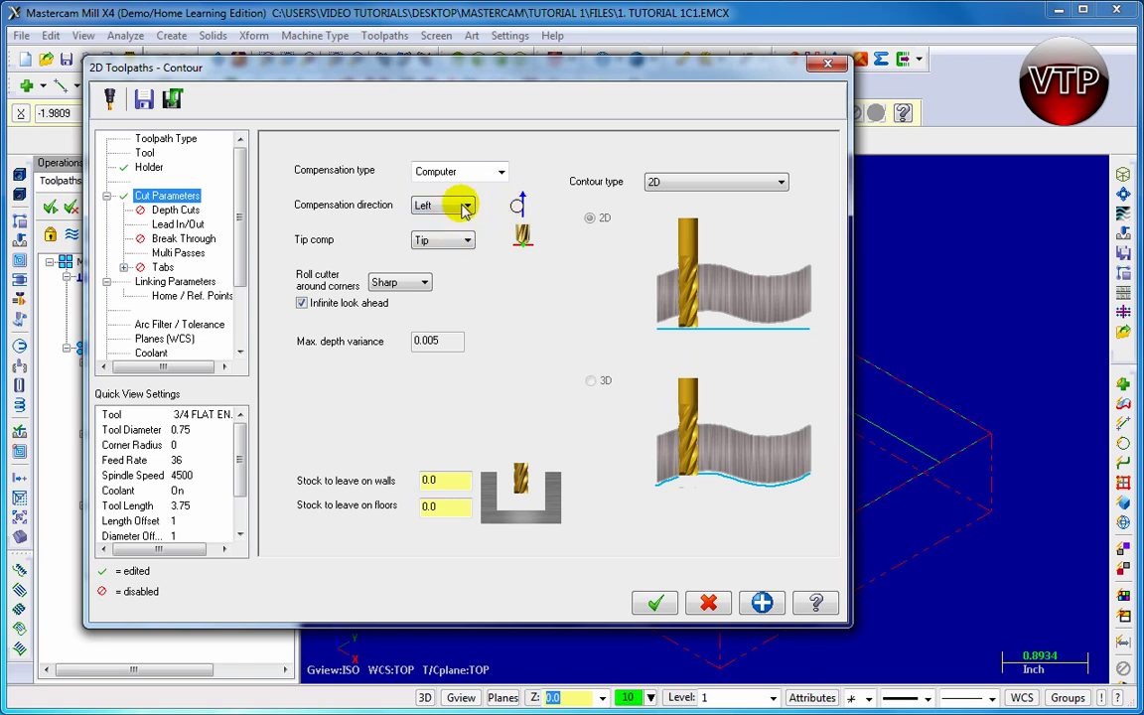
click(463, 205)
click(445, 231)
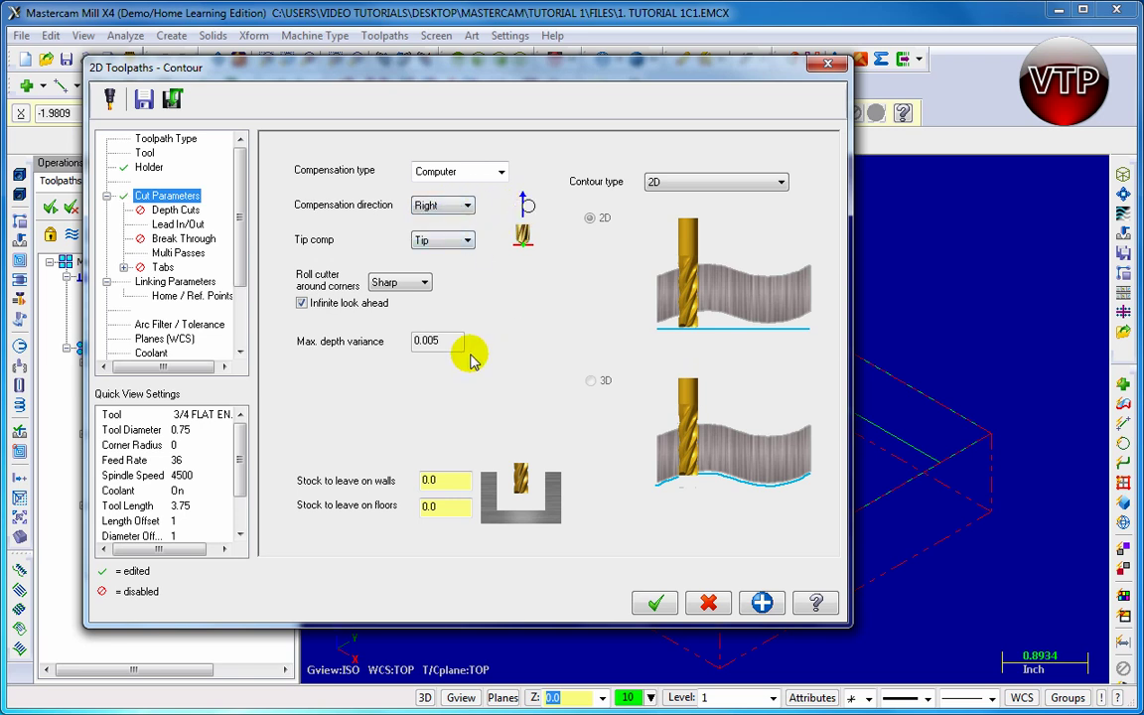
click(465, 243)
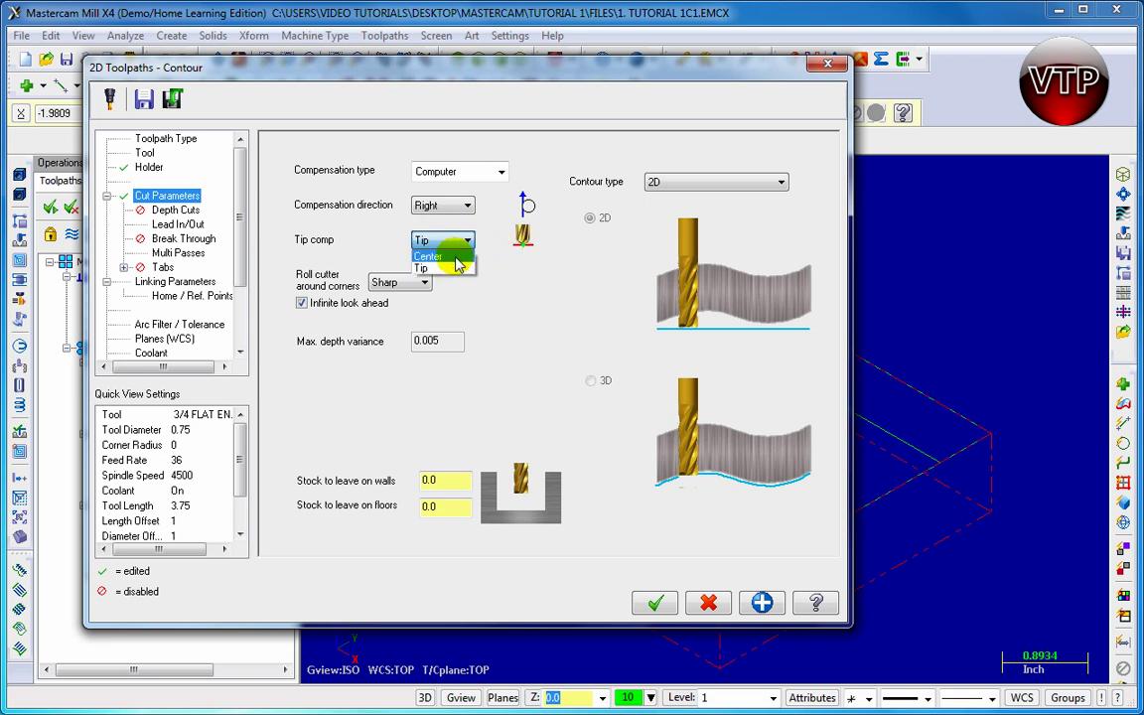
click(456, 257)
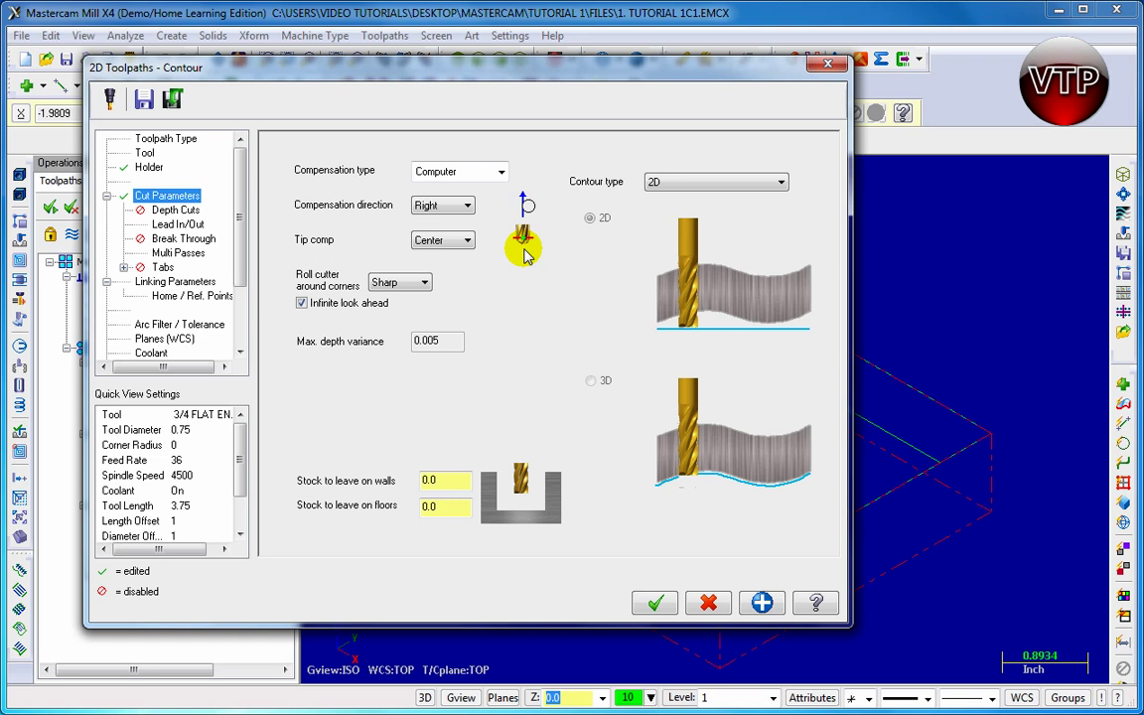
click(466, 240)
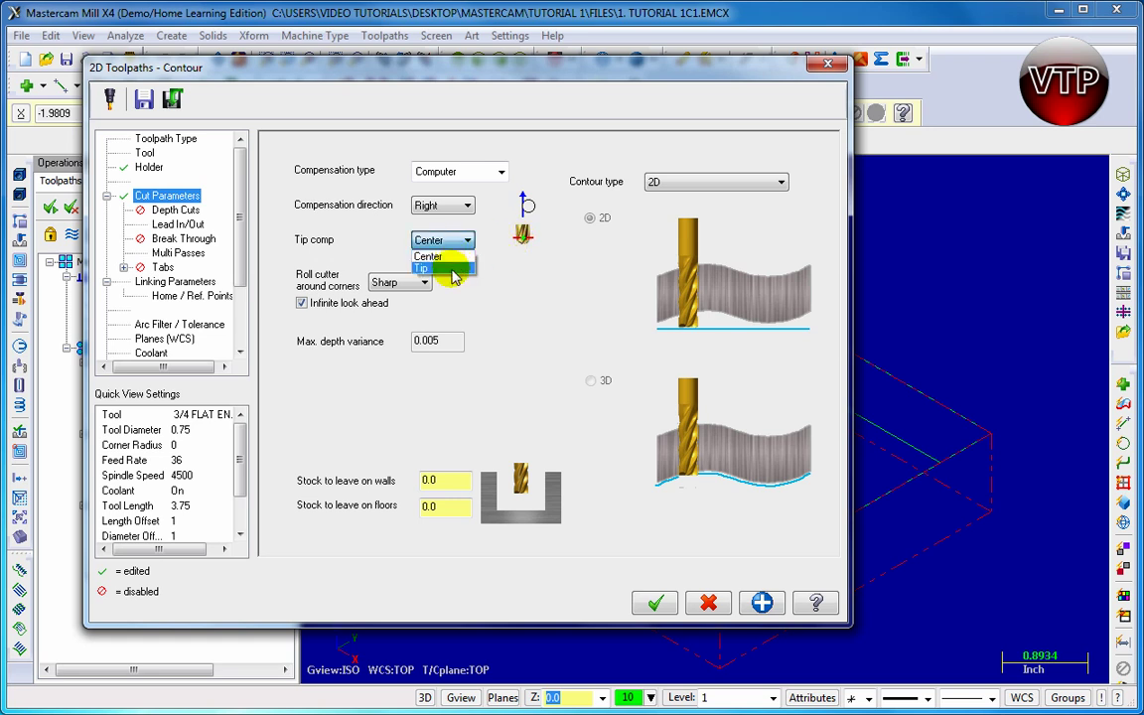
click(452, 267)
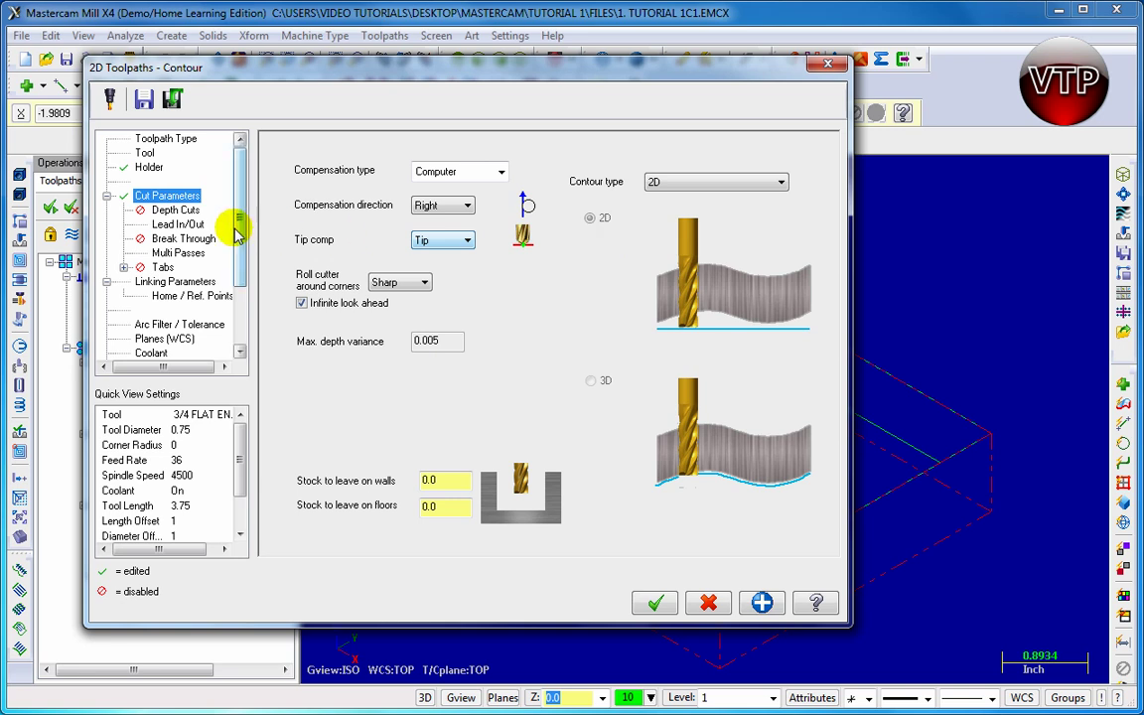
Review Depth Cuts and Lead In/Out, then show Multi Passes: 2 rough passes at 0.5
click(177, 212)
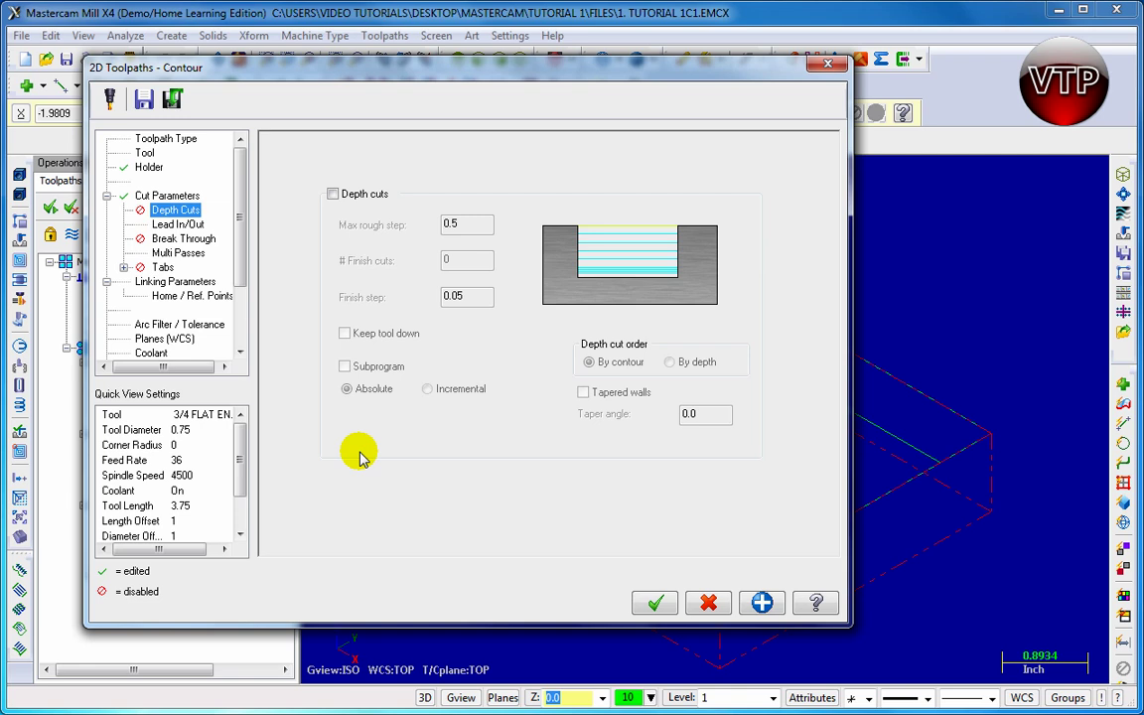
click(180, 224)
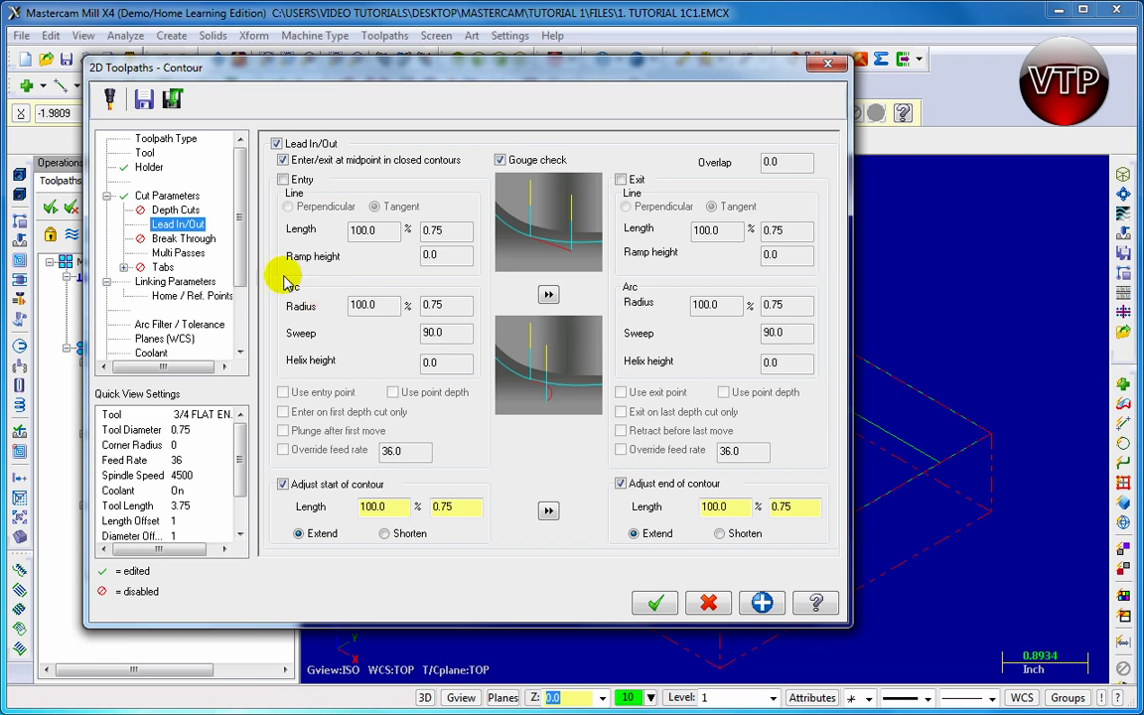
click(175, 254)
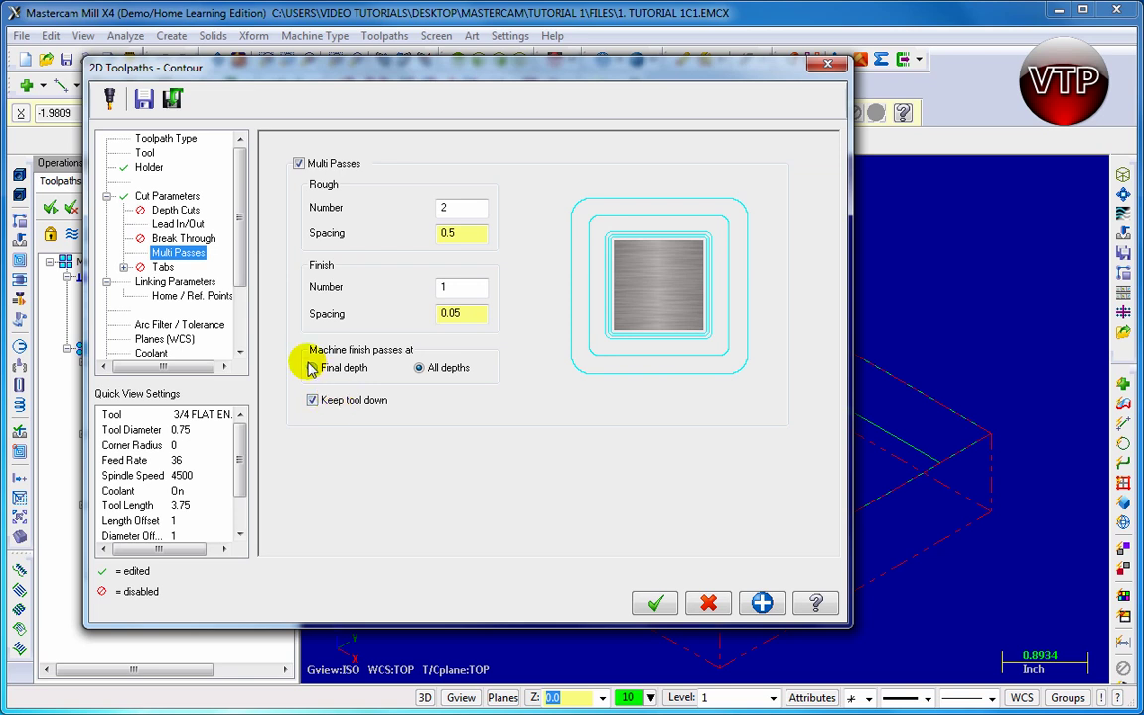
Show Linking Parameters: clearance 2.0, retract 0.5, feed plane 0.1 incremental, depth -0.5
click(169, 282)
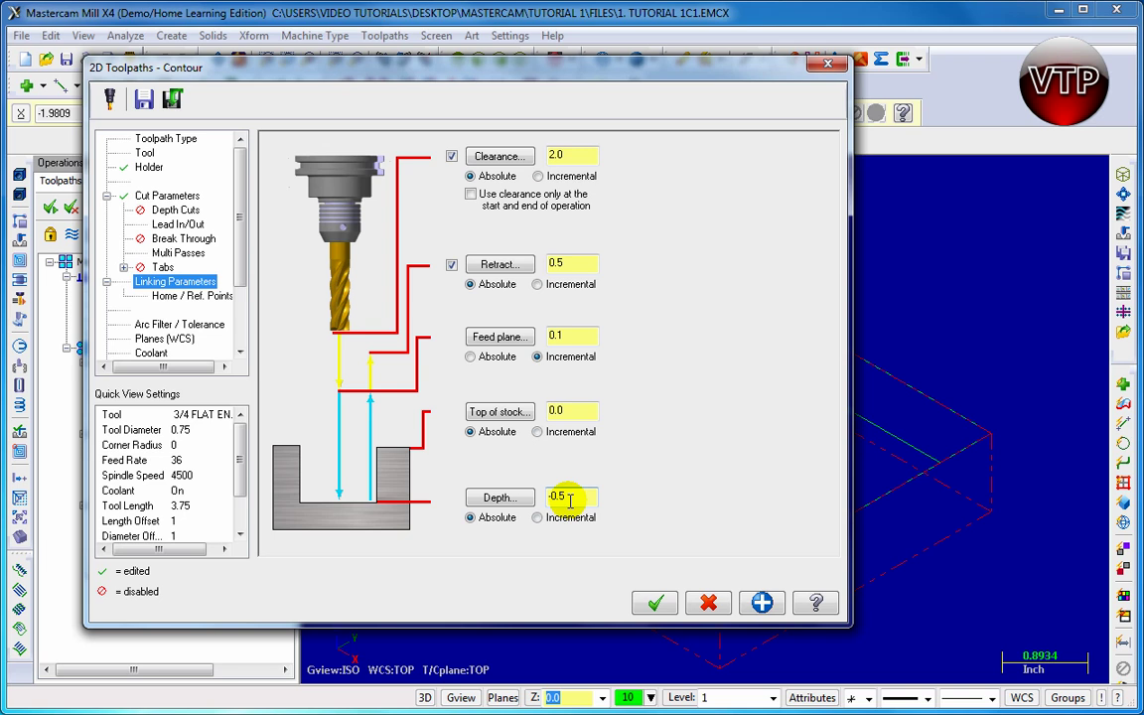
On the Coolant page, toggle Flood coolant Off and back On, leaving Mist and Thru-tool Off
click(159, 354)
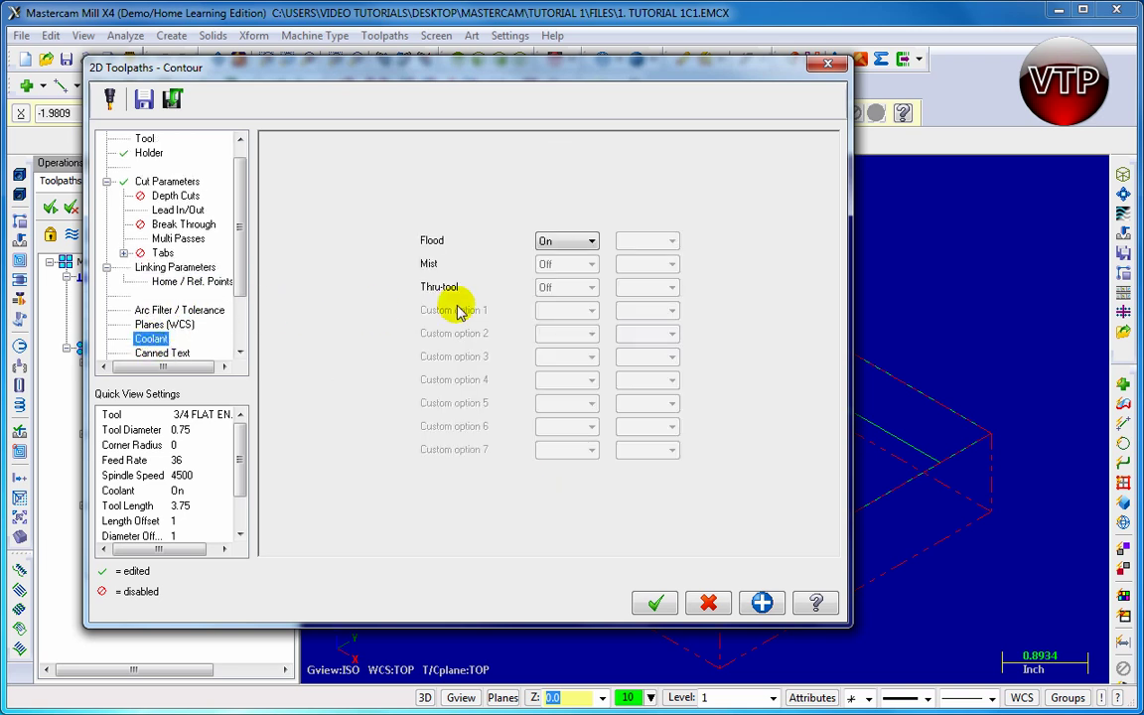
click(566, 241)
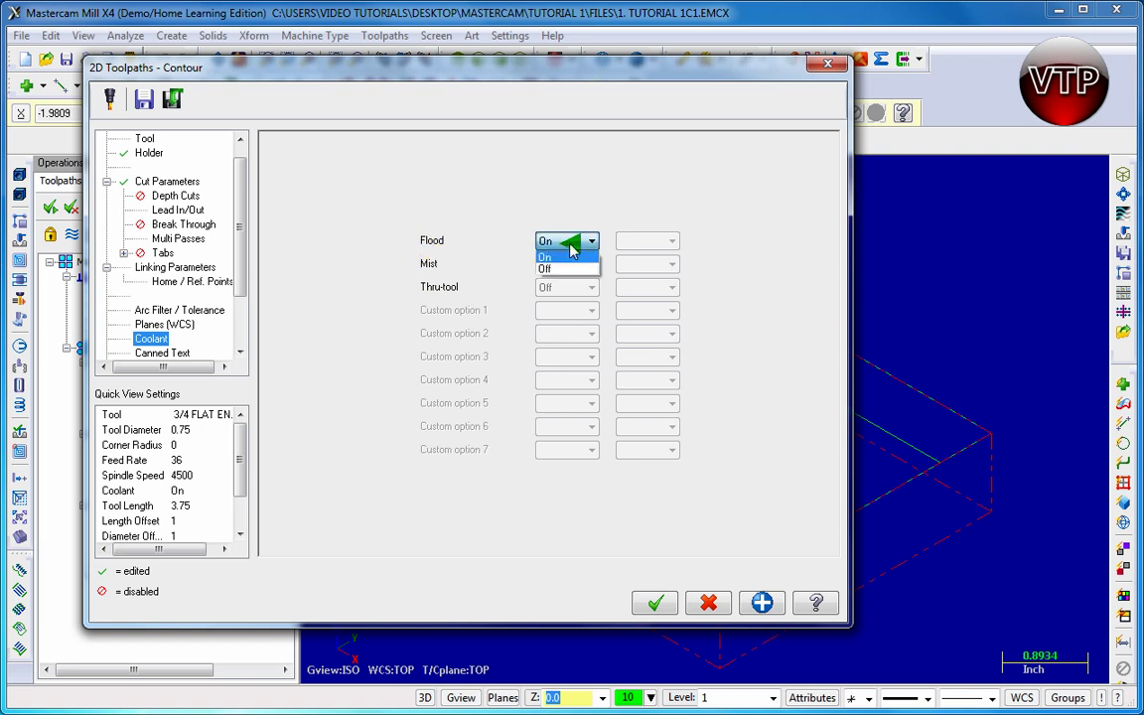
click(568, 269)
click(571, 241)
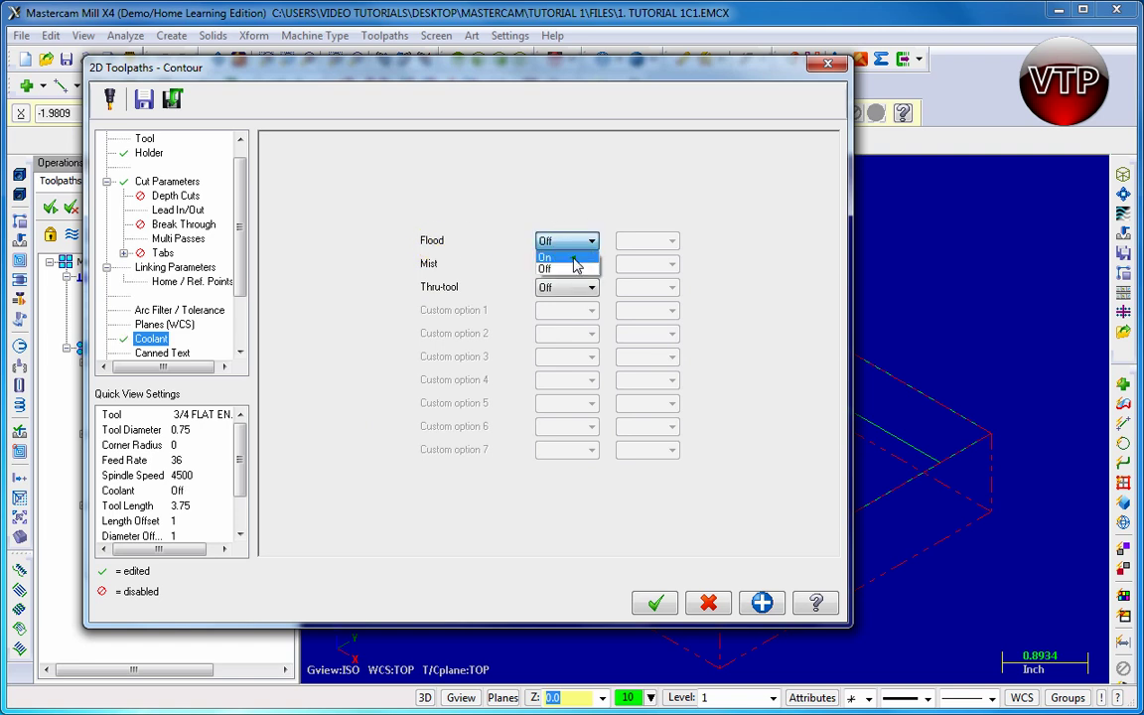
click(561, 256)
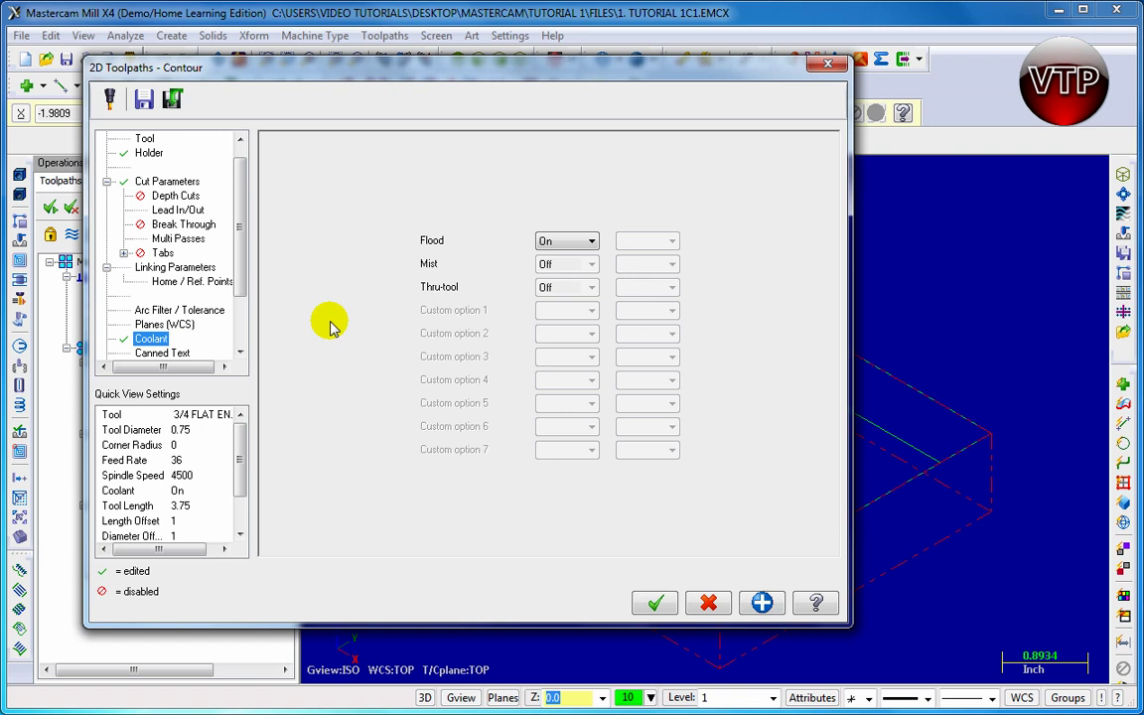
Accept the 2D Toolpaths - Contour settings to return to the three-operation list
click(655, 603)
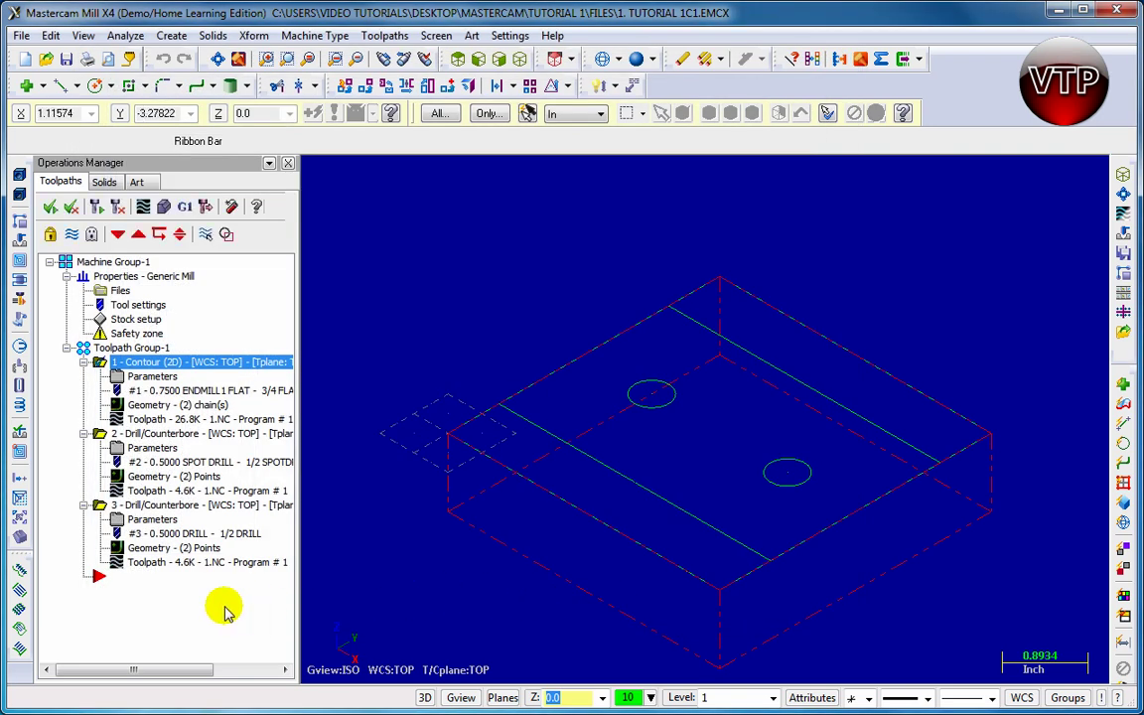